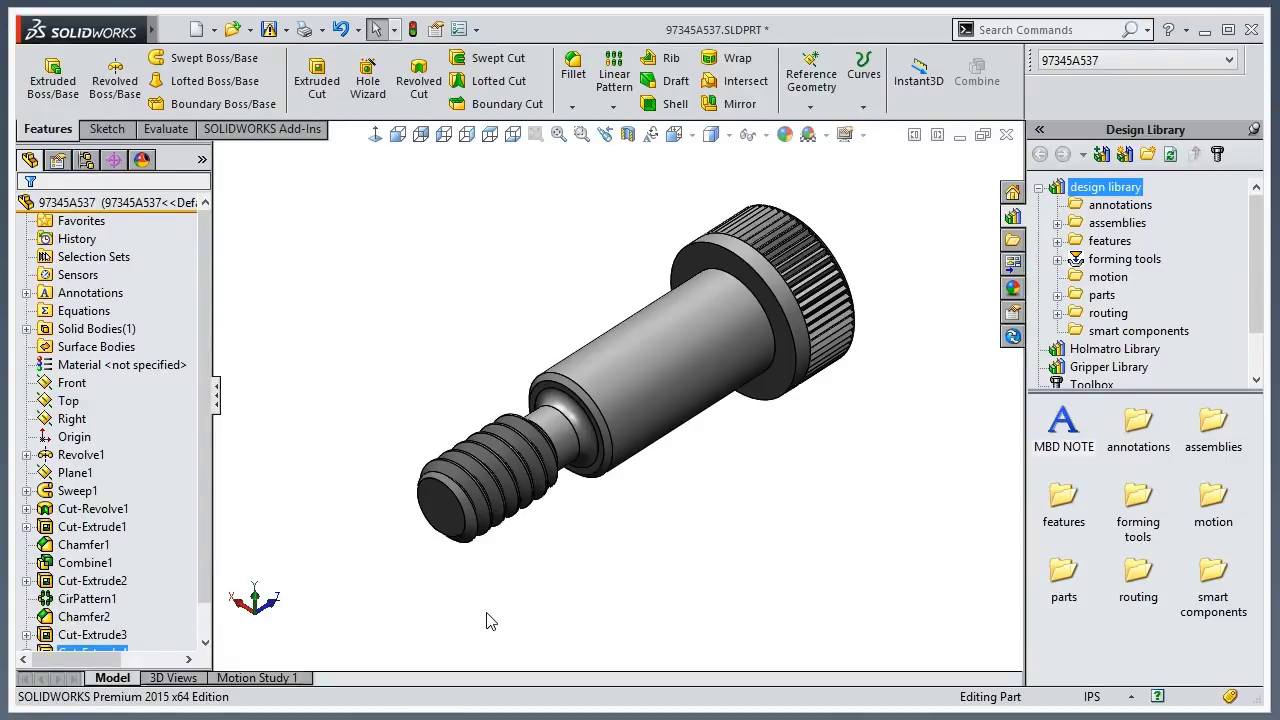
# - Find 'mate ref' in command search and launch Reference Geometry > Mate Reference
pyautogui.press('s')
pyautogui.write('mate ref')
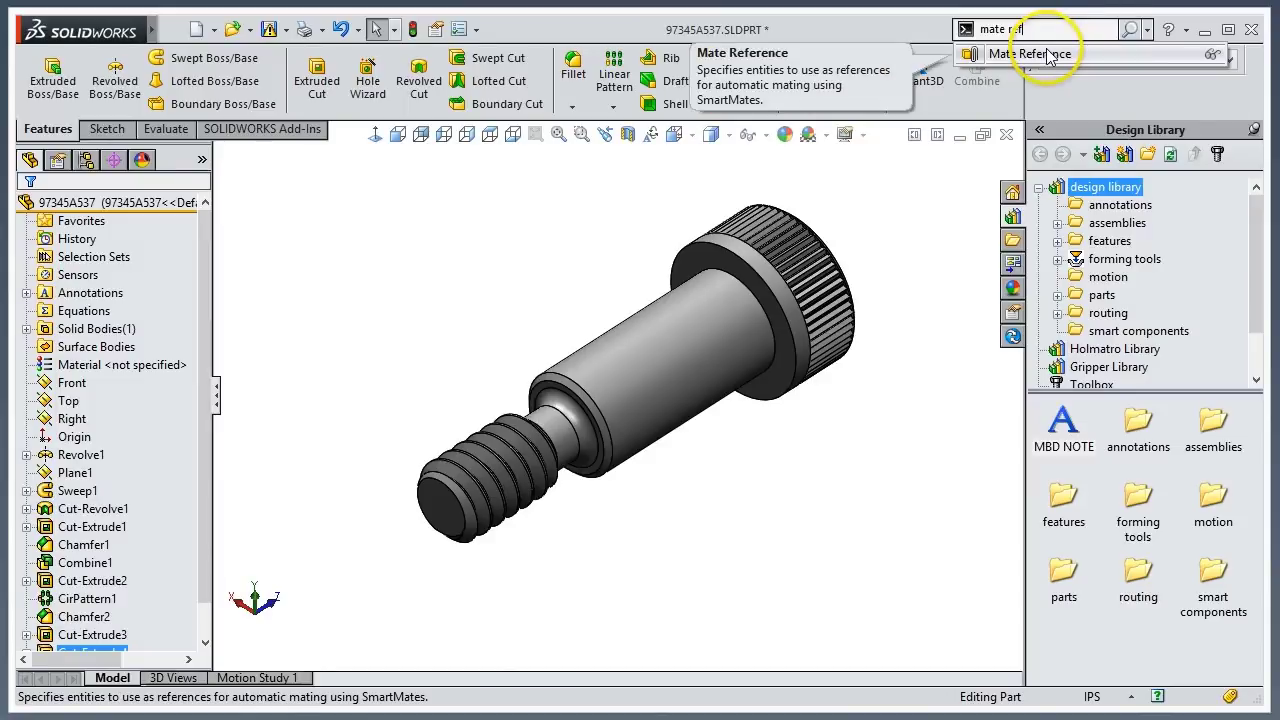
pyautogui.click(1214, 57)
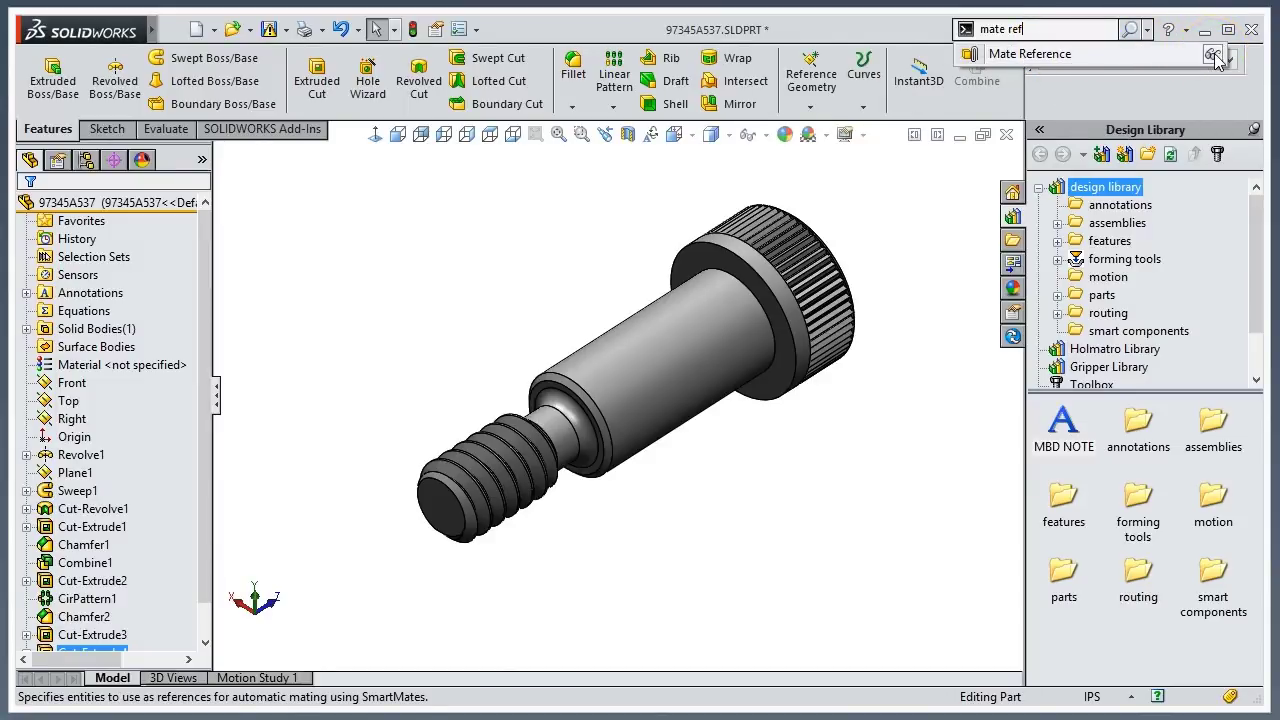
pyautogui.click(815, 87)
pyautogui.click(815, 229)
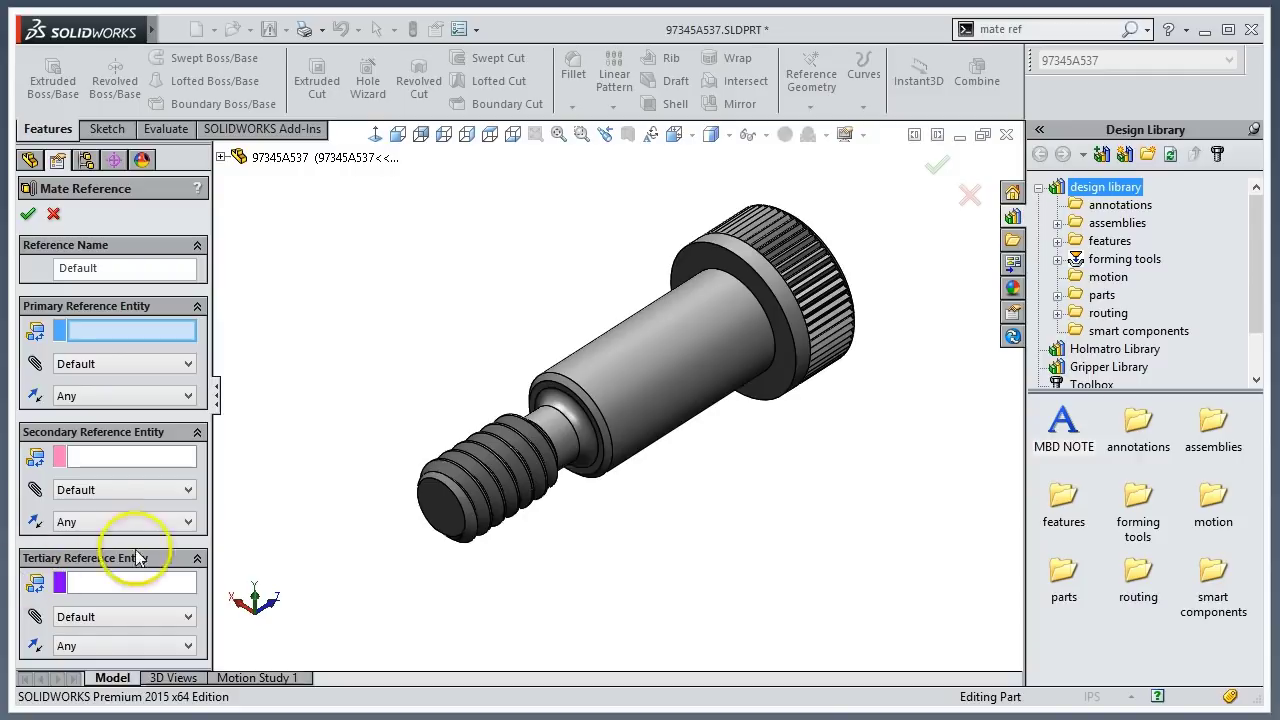
# - Create mate reference Default on the shoulder-neck edge with Default type and Any alignment
pyautogui.scroll(-3, 563, 414)
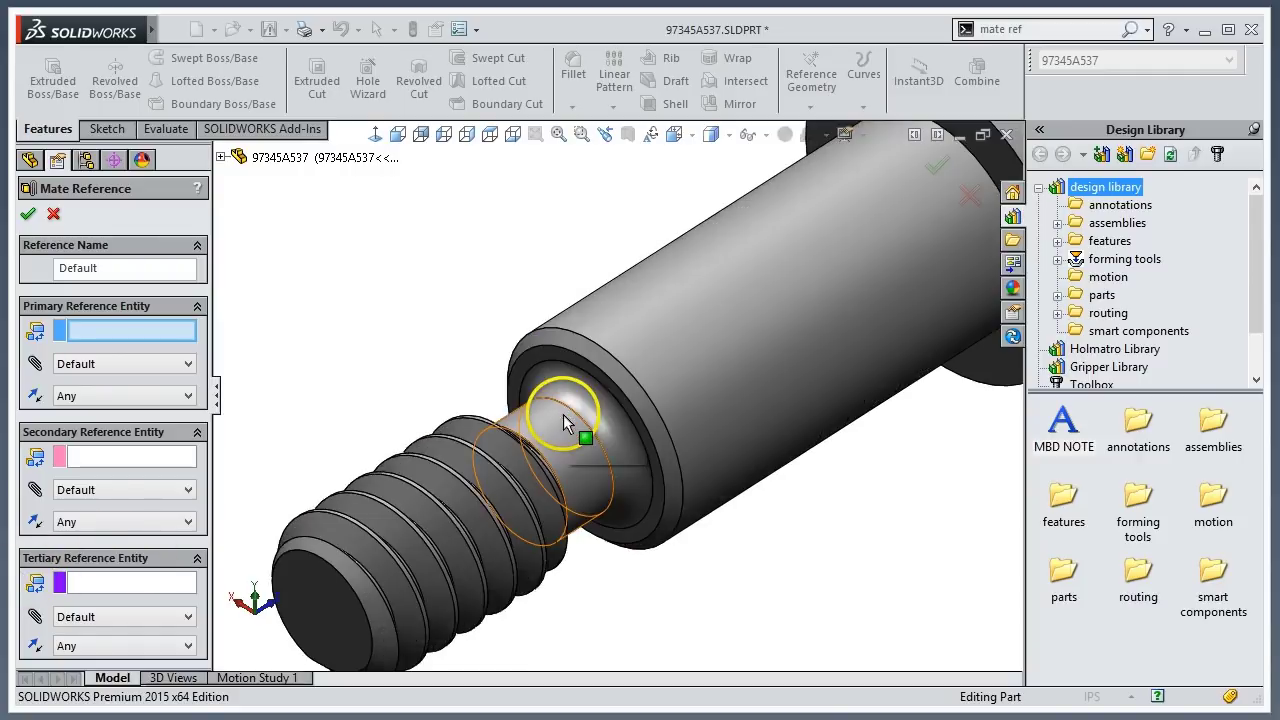
pyautogui.scroll(-4, 560, 410)
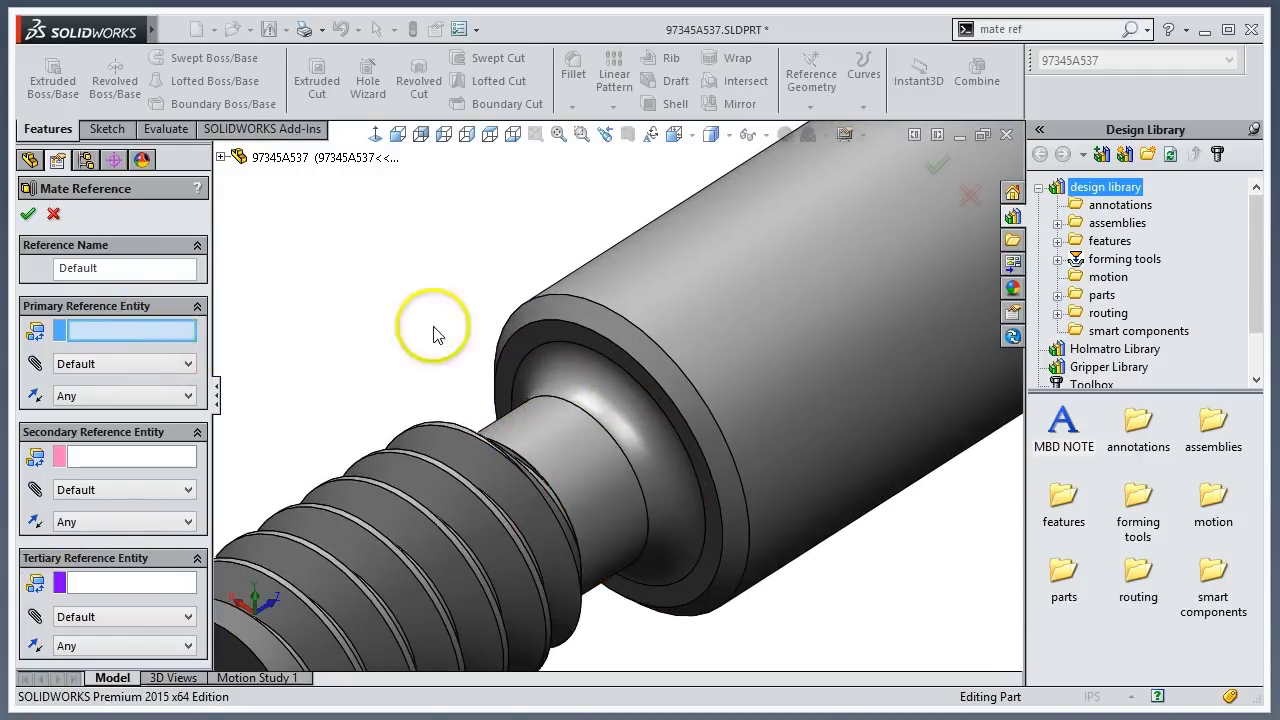
pyautogui.click(574, 329)
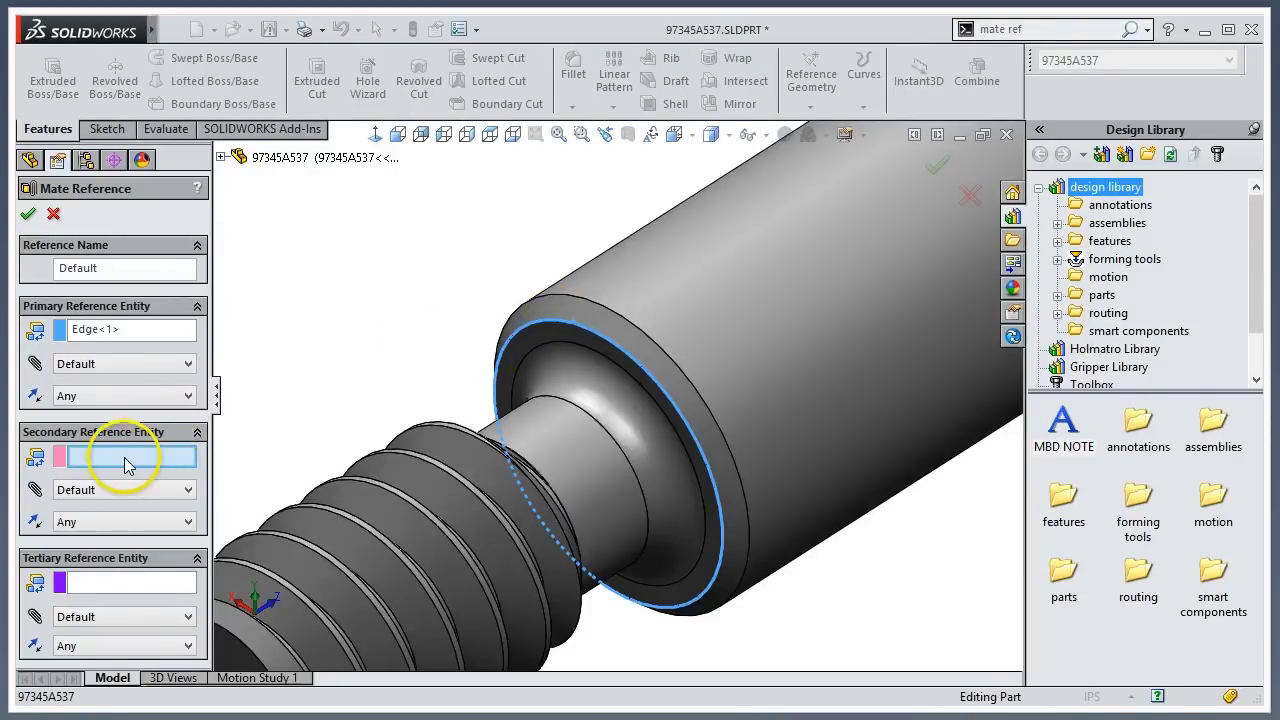
pyautogui.press('f')
pyautogui.press('f')
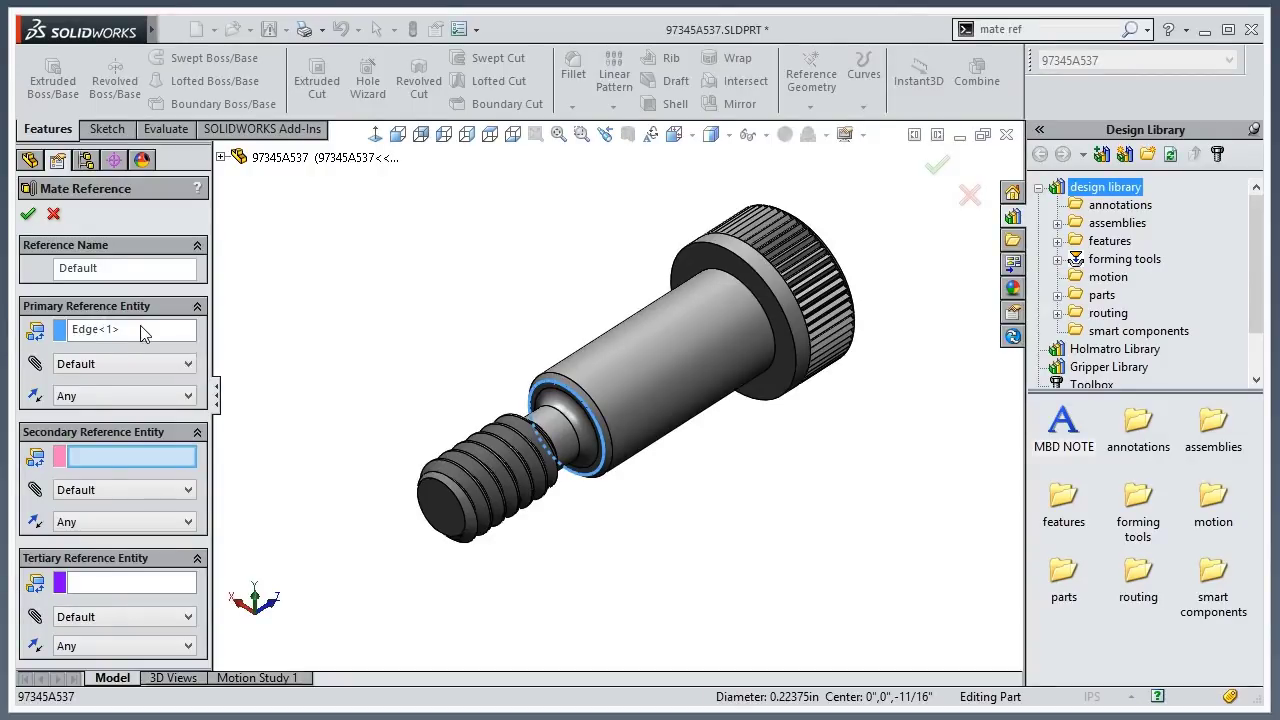
pyautogui.click(119, 357)
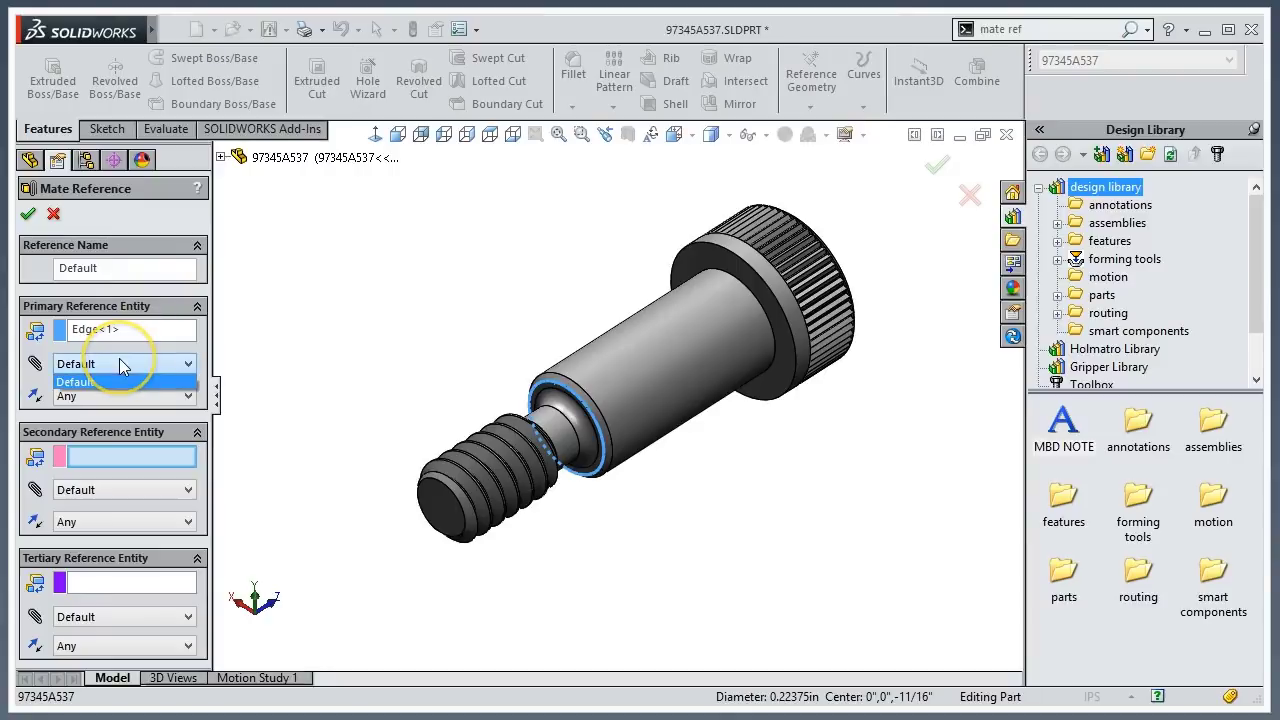
pyautogui.click(119, 358)
pyautogui.click(124, 398)
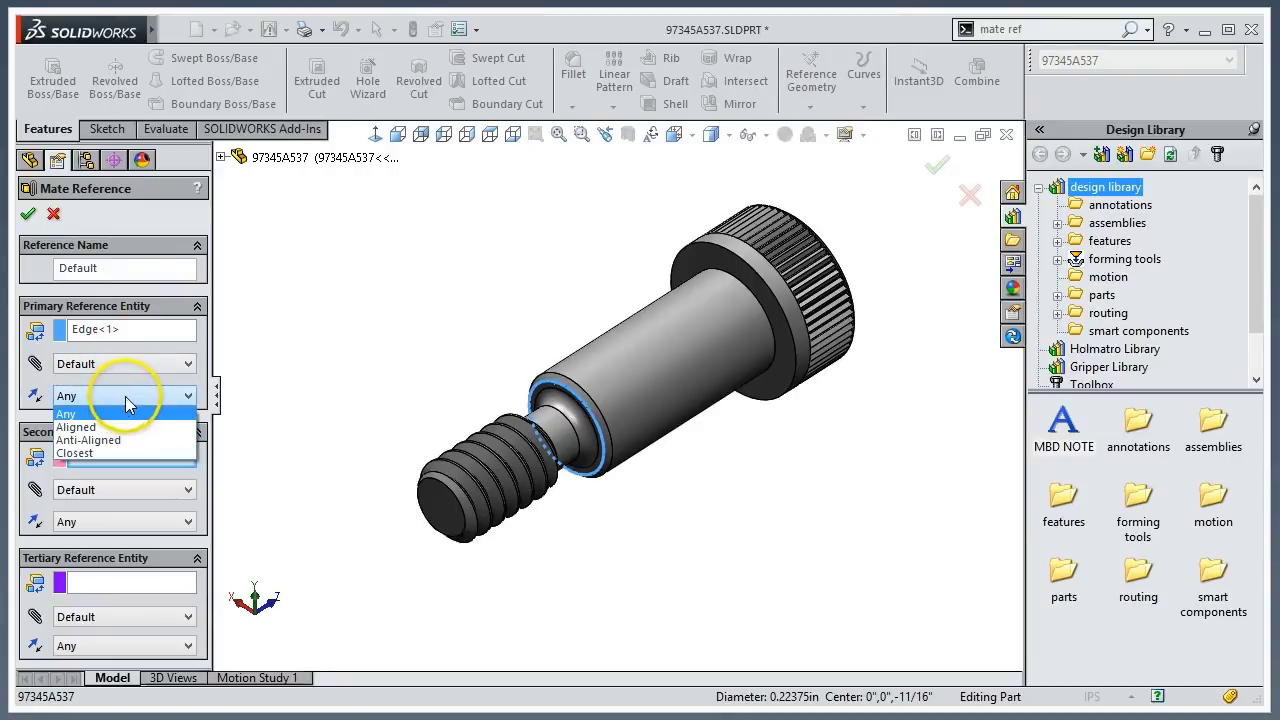
pyautogui.click(126, 395)
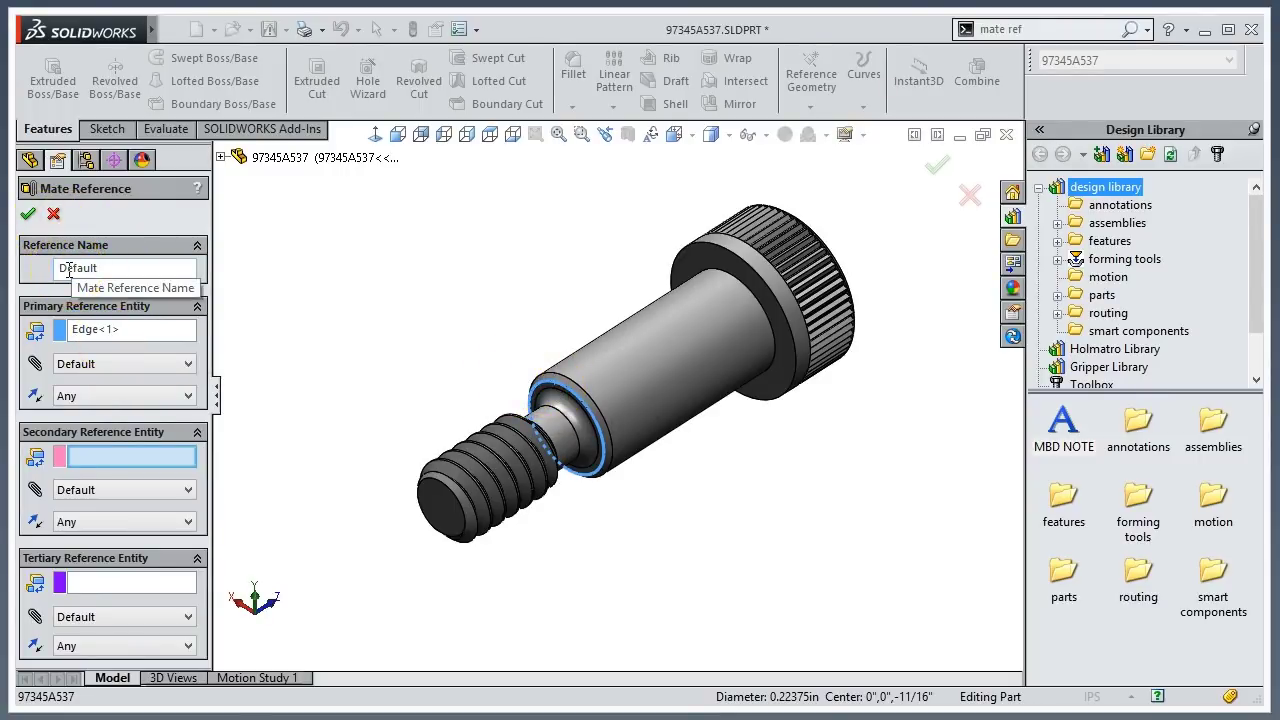
pyautogui.click(29, 216)
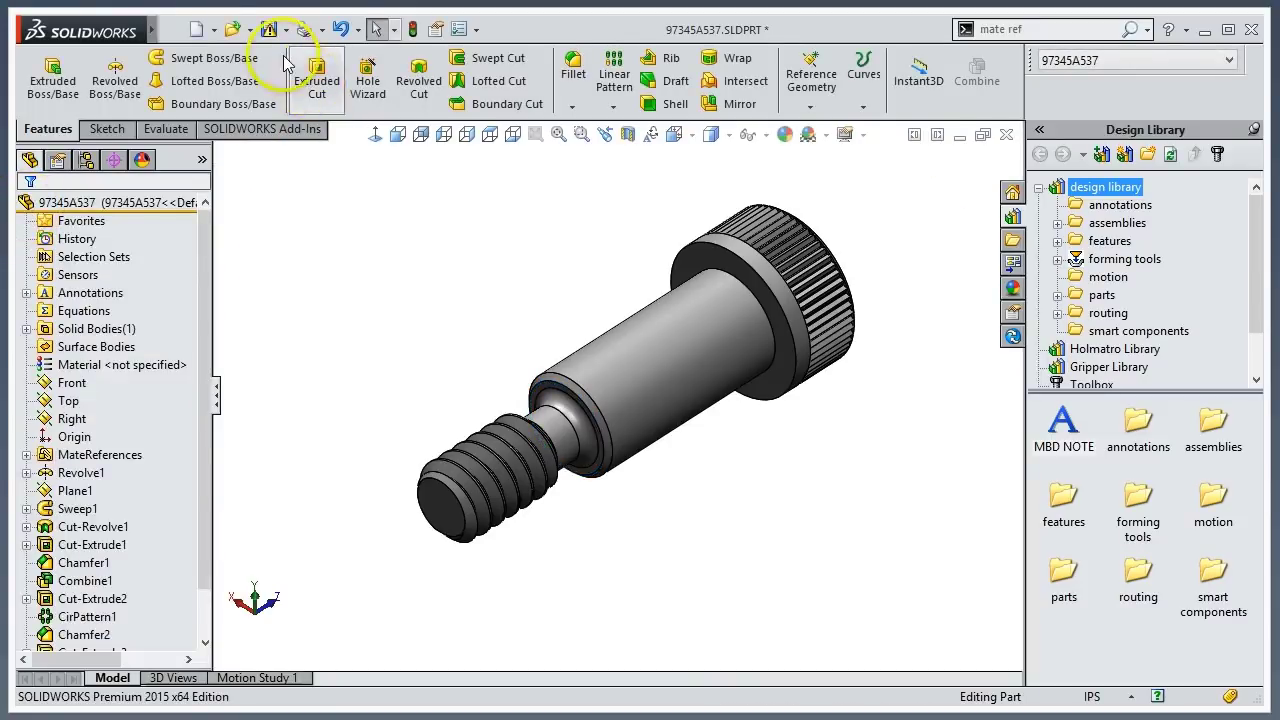
# - Save the screw part and drag it into the design library folder
pyautogui.click(268, 29)
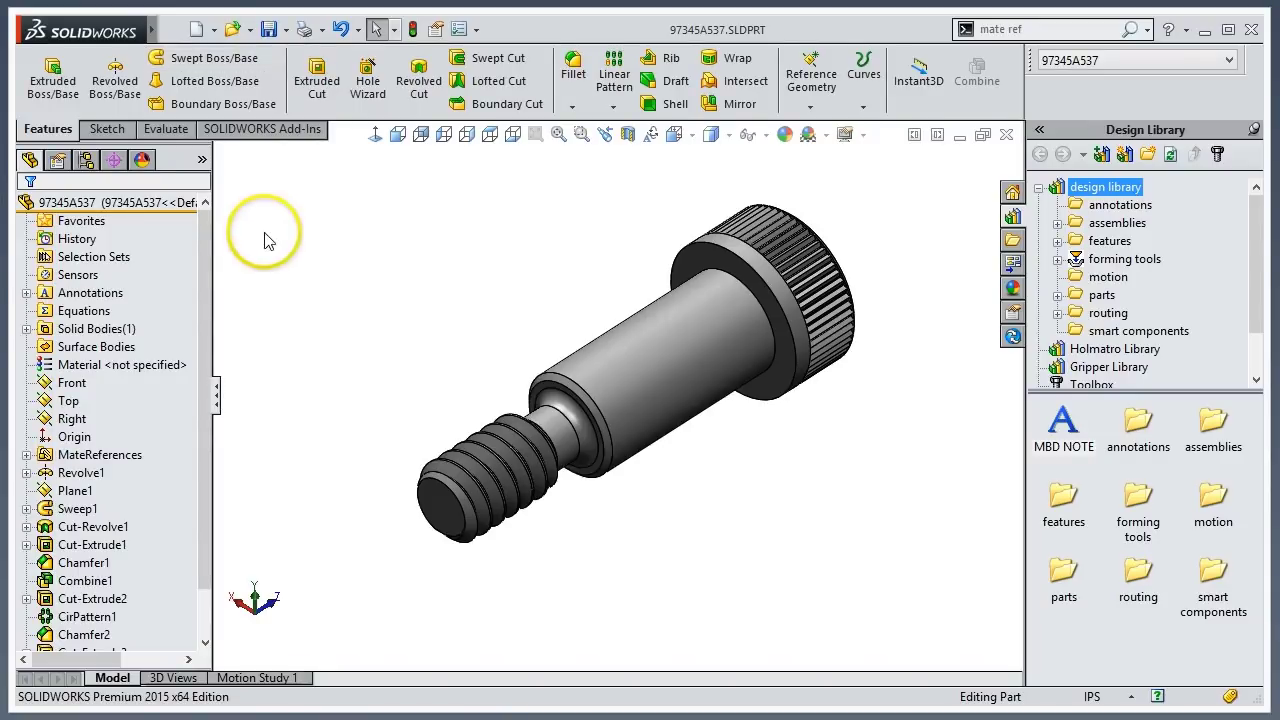
pyautogui.click(112, 203)
pyautogui.moveTo(118, 205); pyautogui.dragTo(1098, 192)
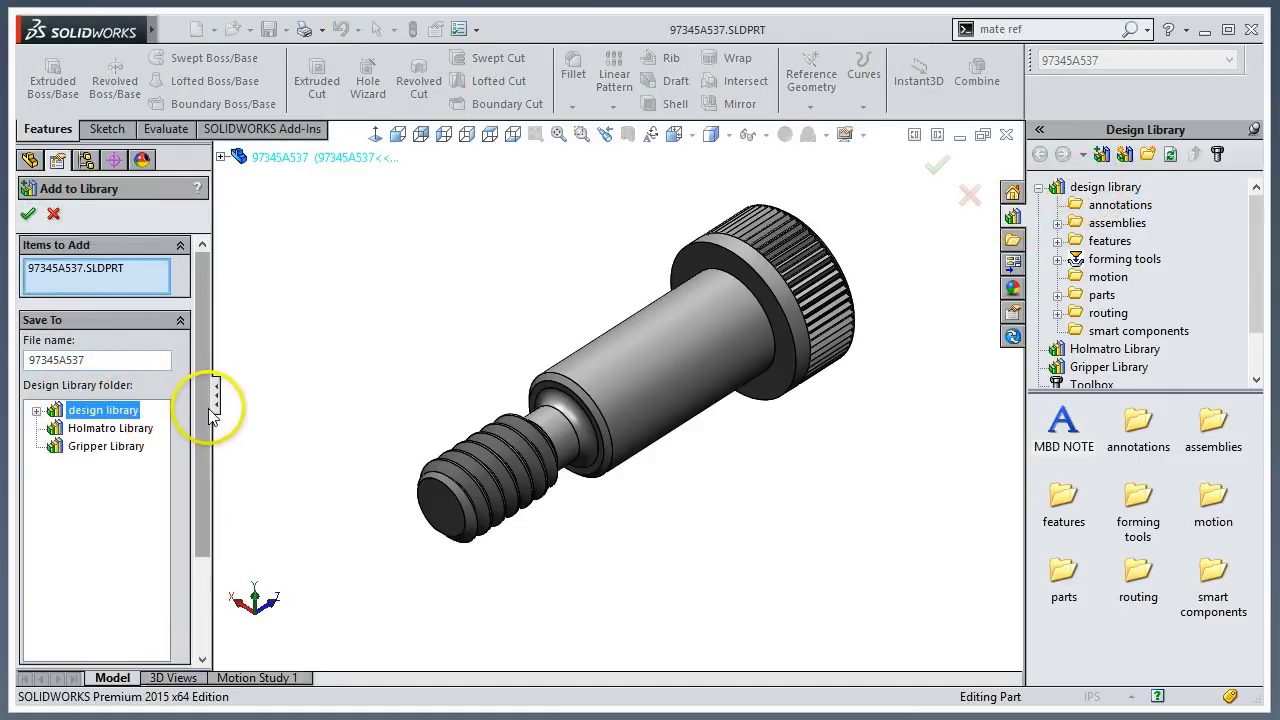
# - Name the library part file BOLT and confirm adding it
pyautogui.moveTo(204, 406); pyautogui.dragTo(200, 443)
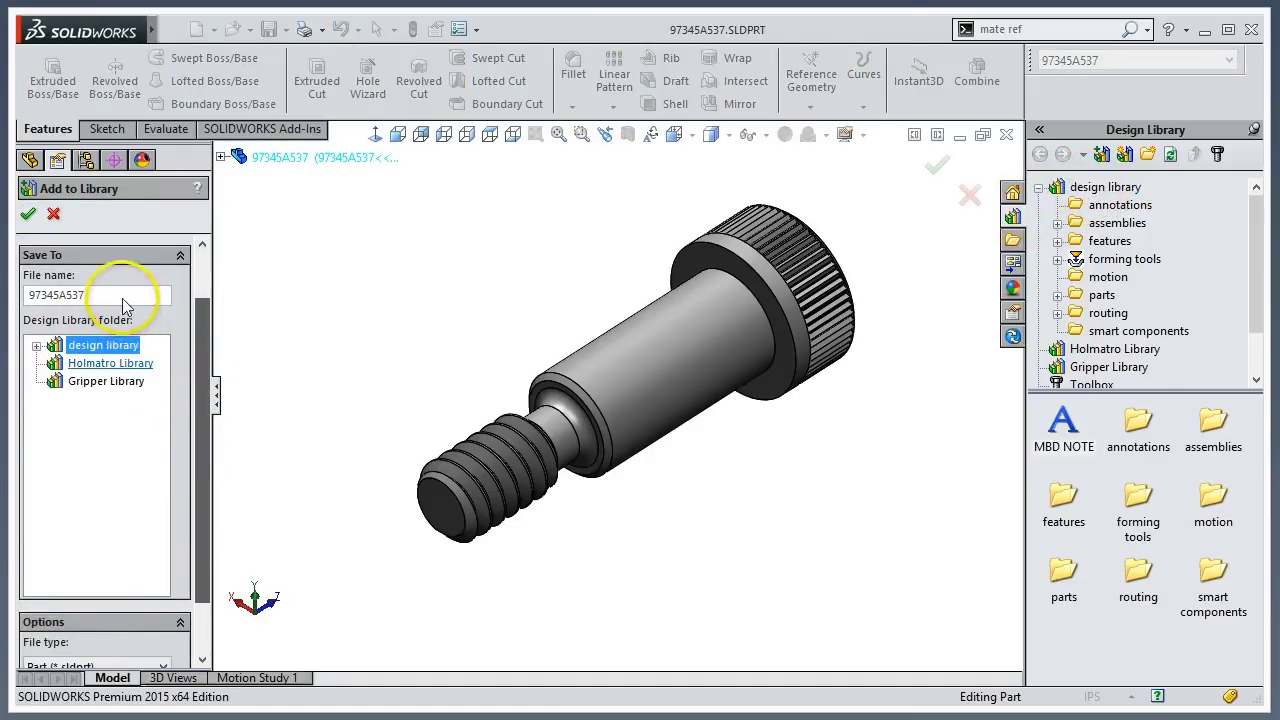
pyautogui.doubleClick(70, 295)
pyautogui.write('BOLT')
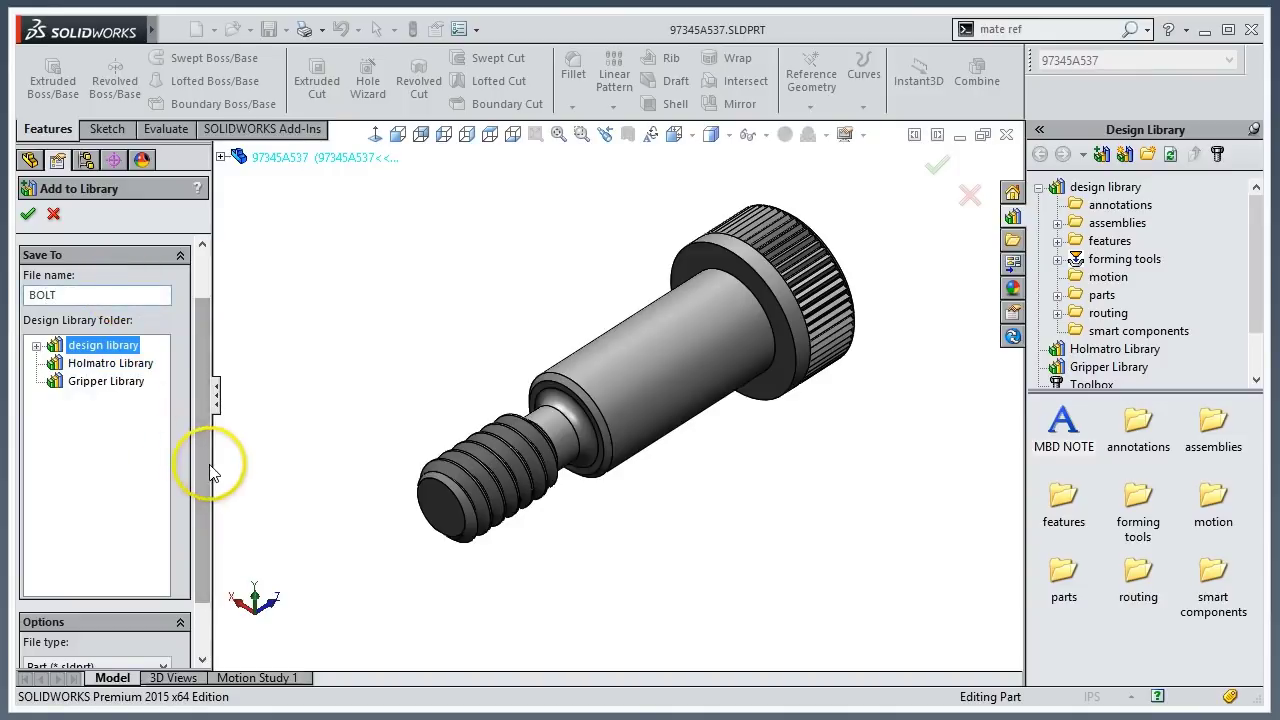
pyautogui.moveTo(205, 474); pyautogui.dragTo(198, 530)
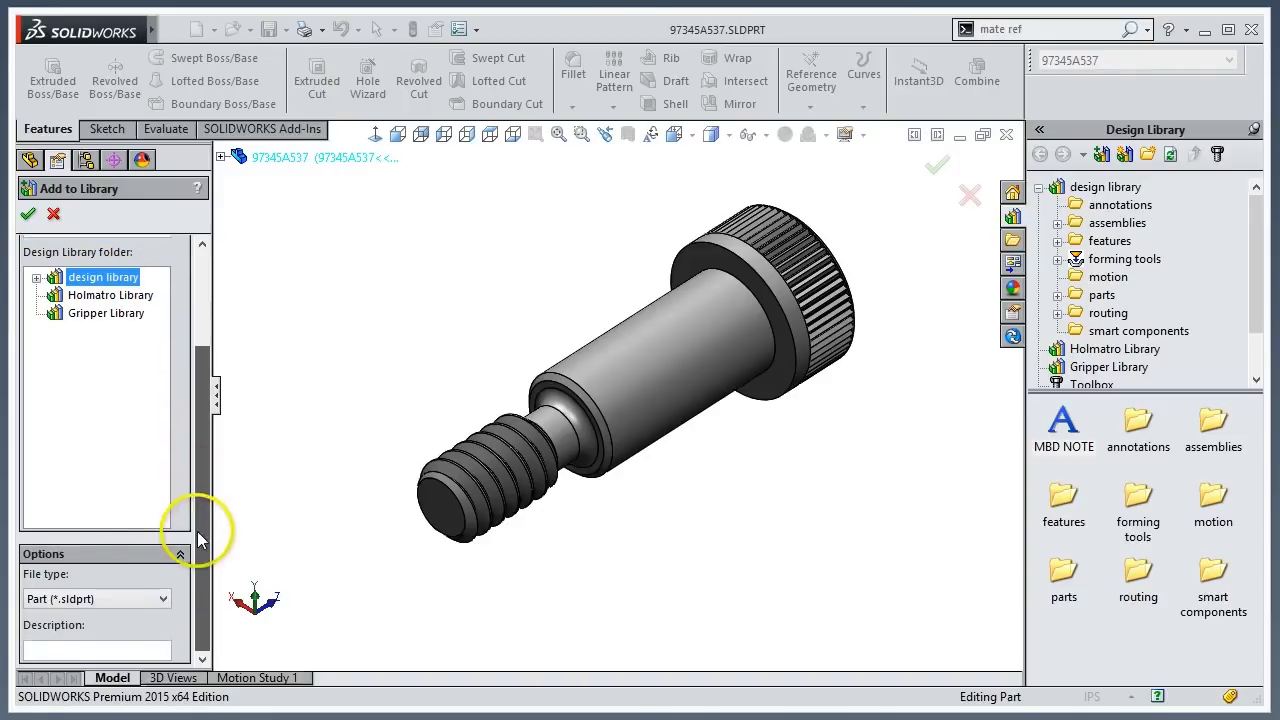
pyautogui.click(29, 215)
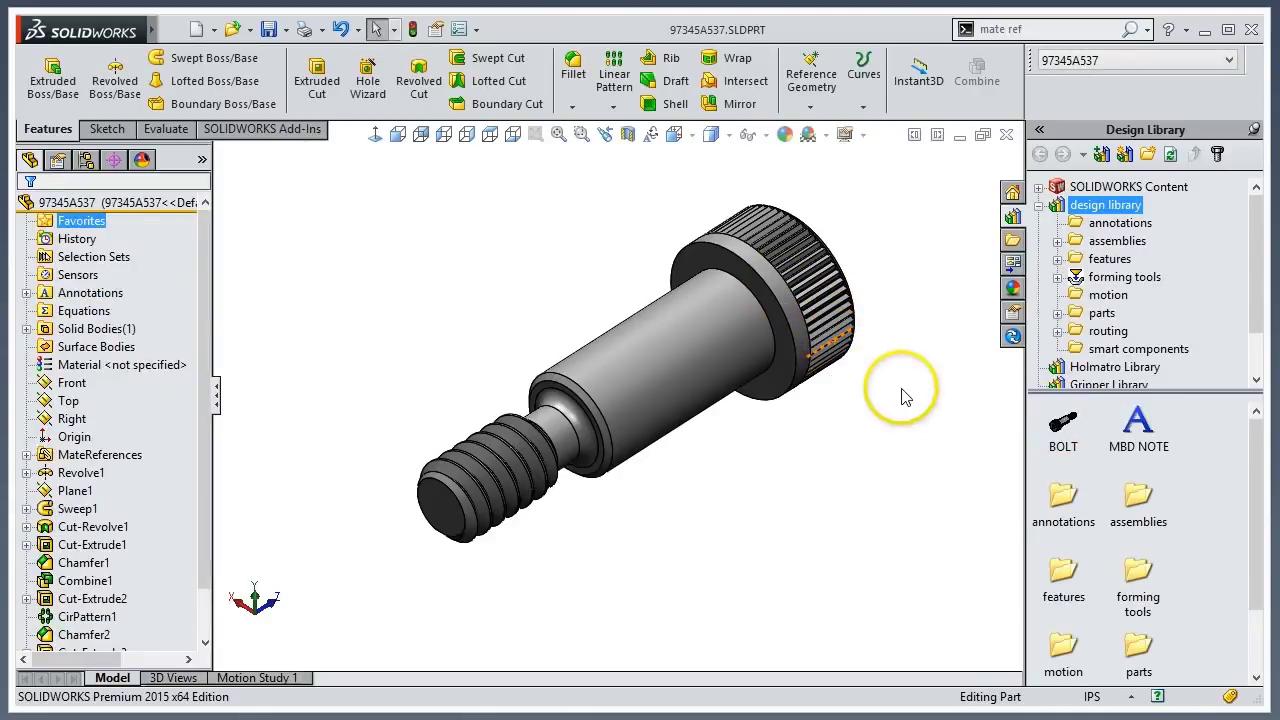
# - Switch to the maximized block assembly with the Design Library shown
pyautogui.click(961, 137)
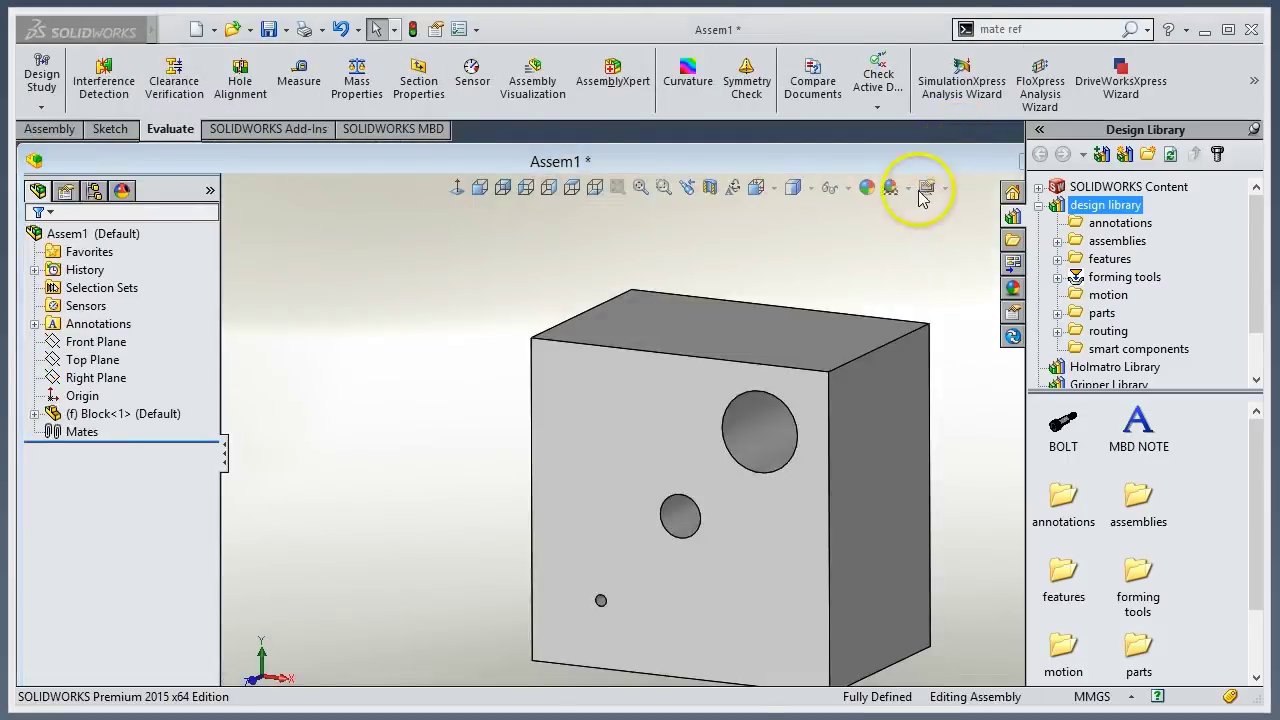
pyautogui.doubleClick(921, 162)
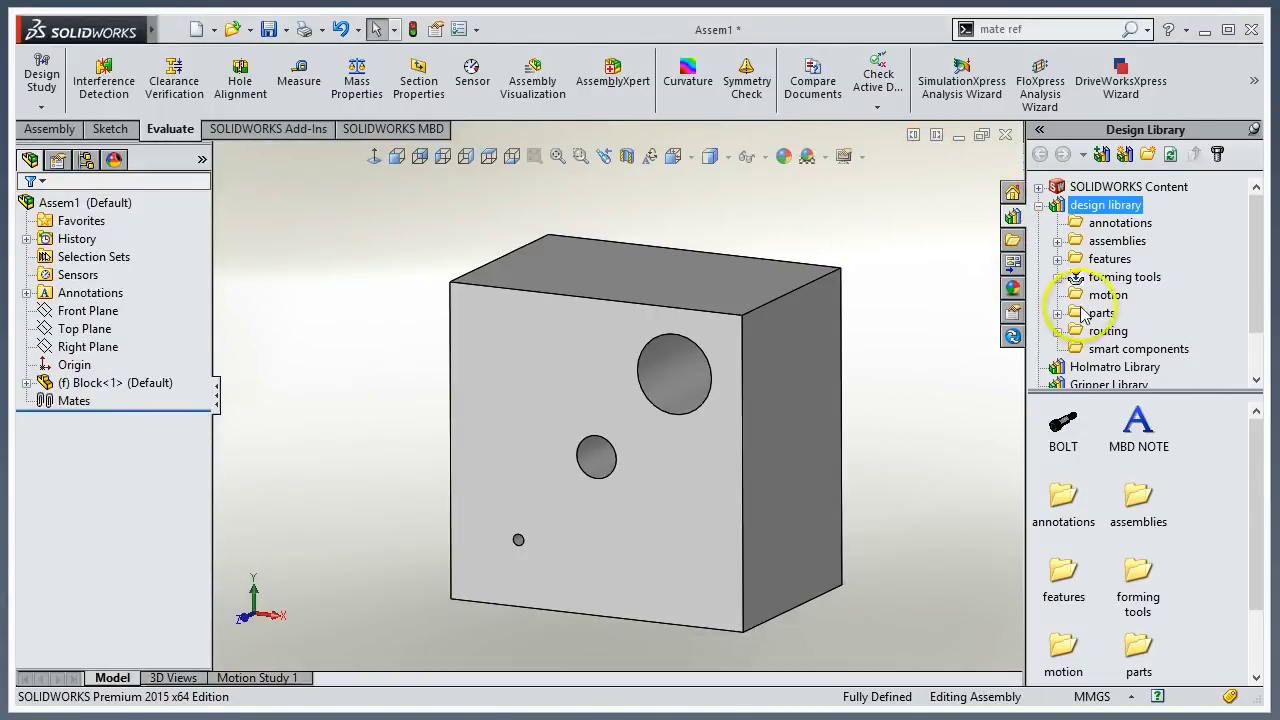
pyautogui.click(1258, 350)
pyautogui.click(1258, 350)
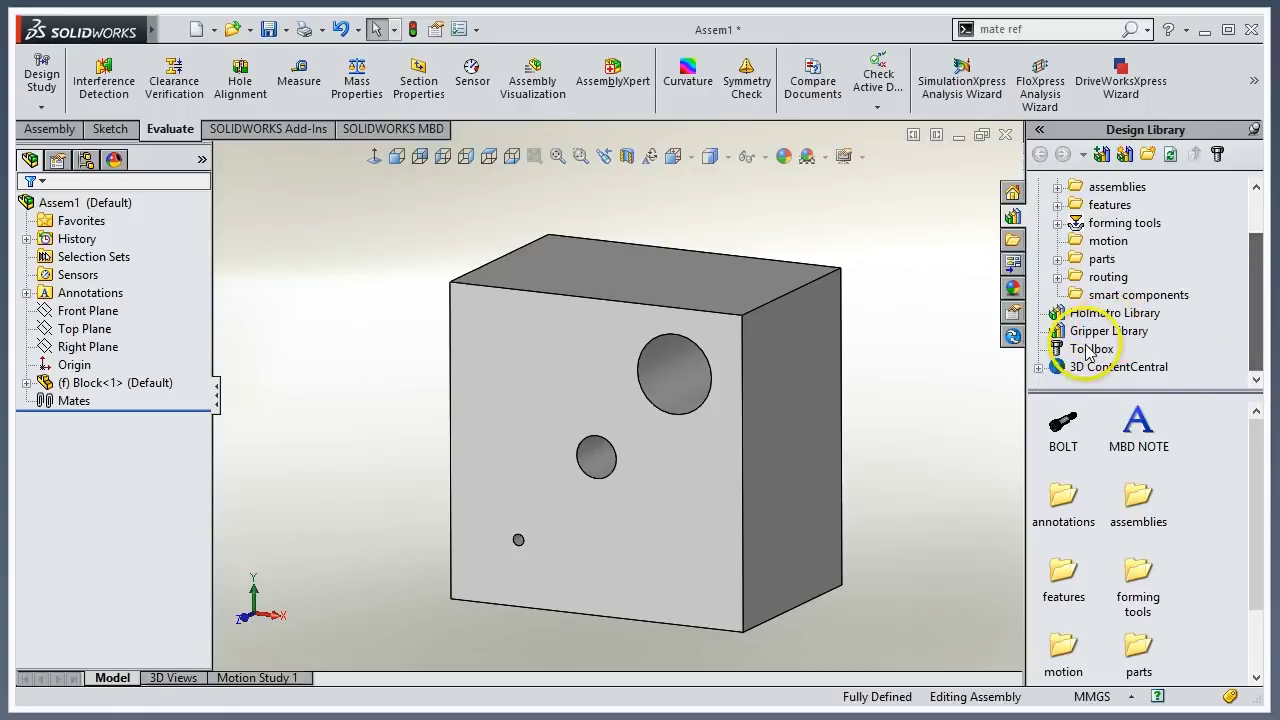
pyautogui.scroll(1, 1265, 310)
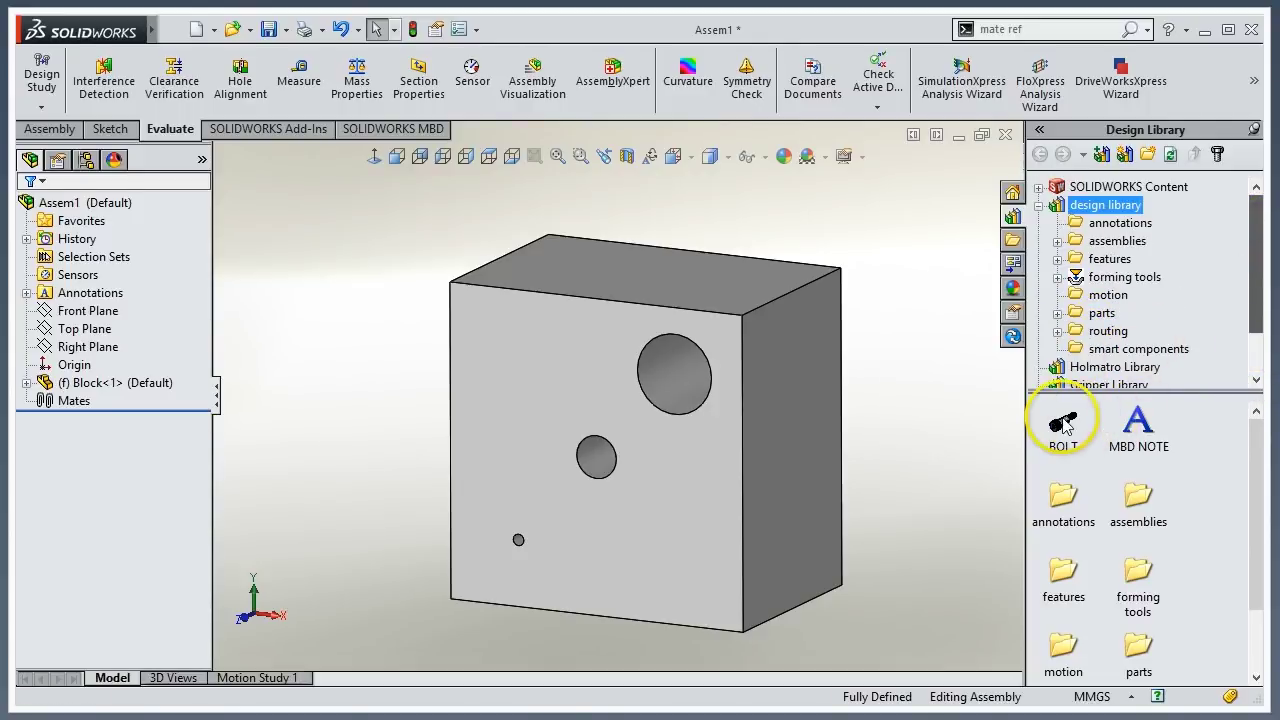
# - Drop BOLT into the small hole, then add copies in the middle and large holes
pyautogui.moveTo(1060, 425); pyautogui.dragTo(522, 552)
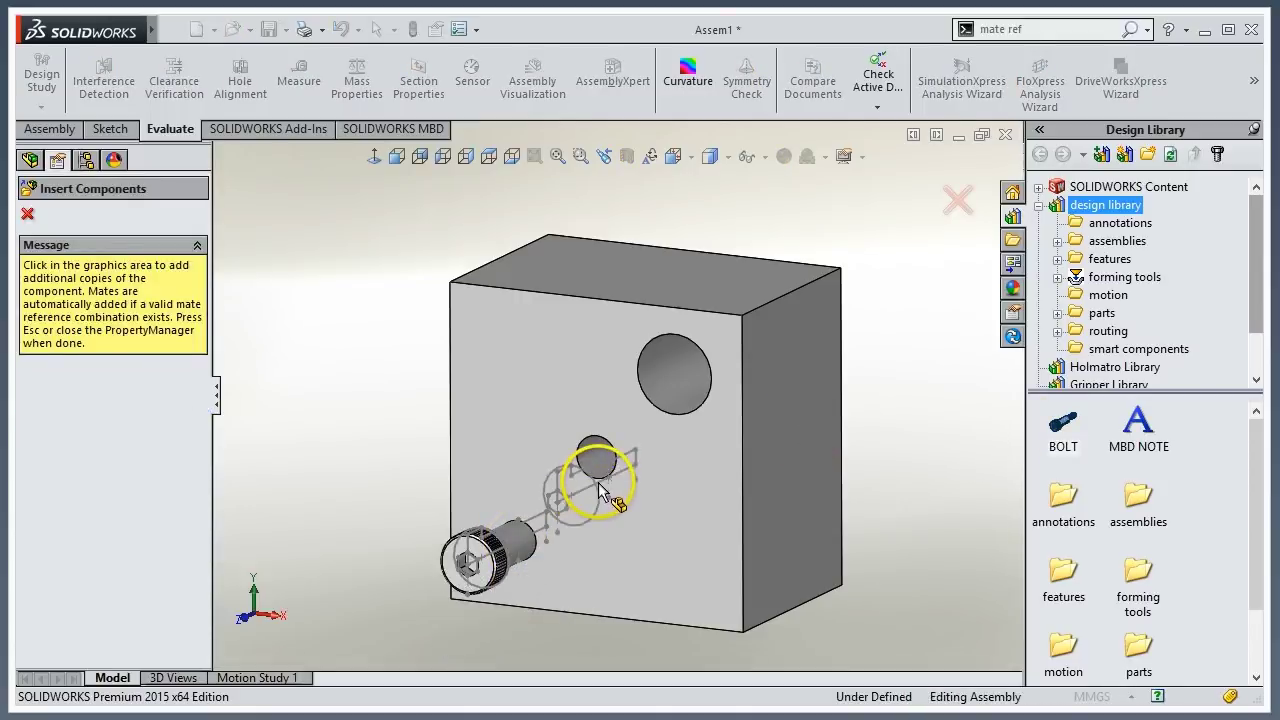
pyautogui.click(600, 490)
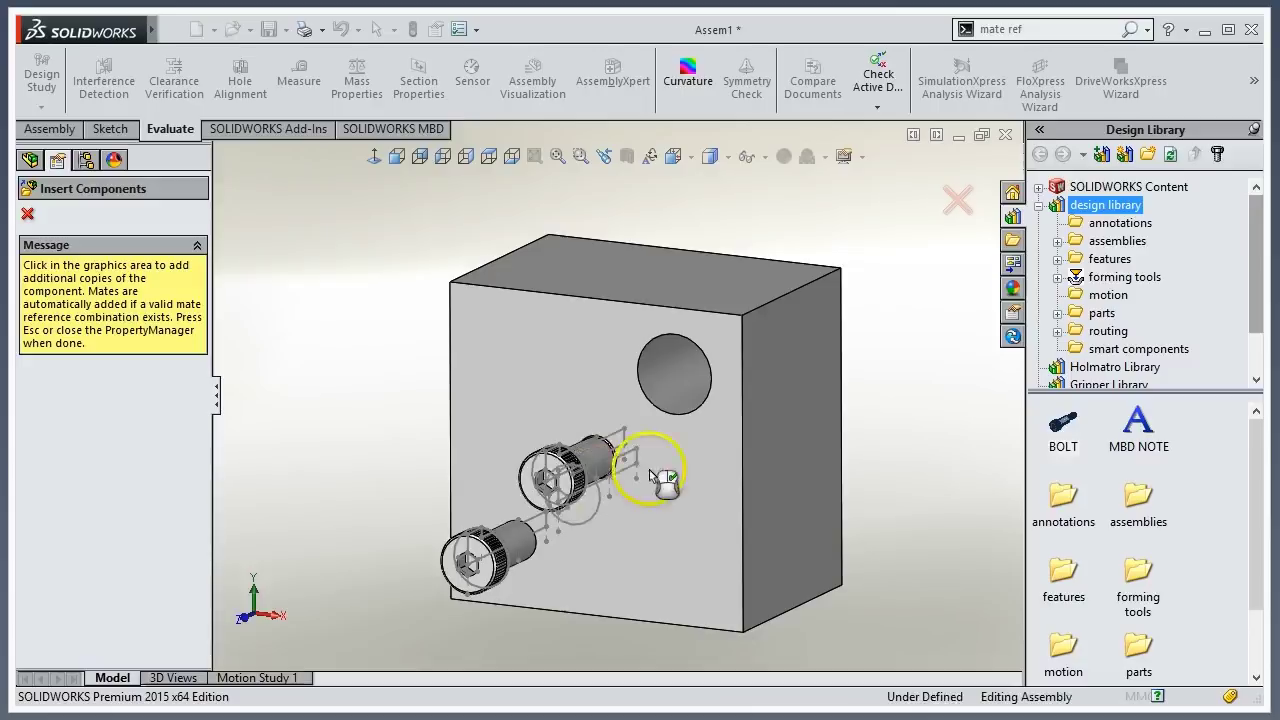
pyautogui.click(705, 440)
pyautogui.click(957, 200)
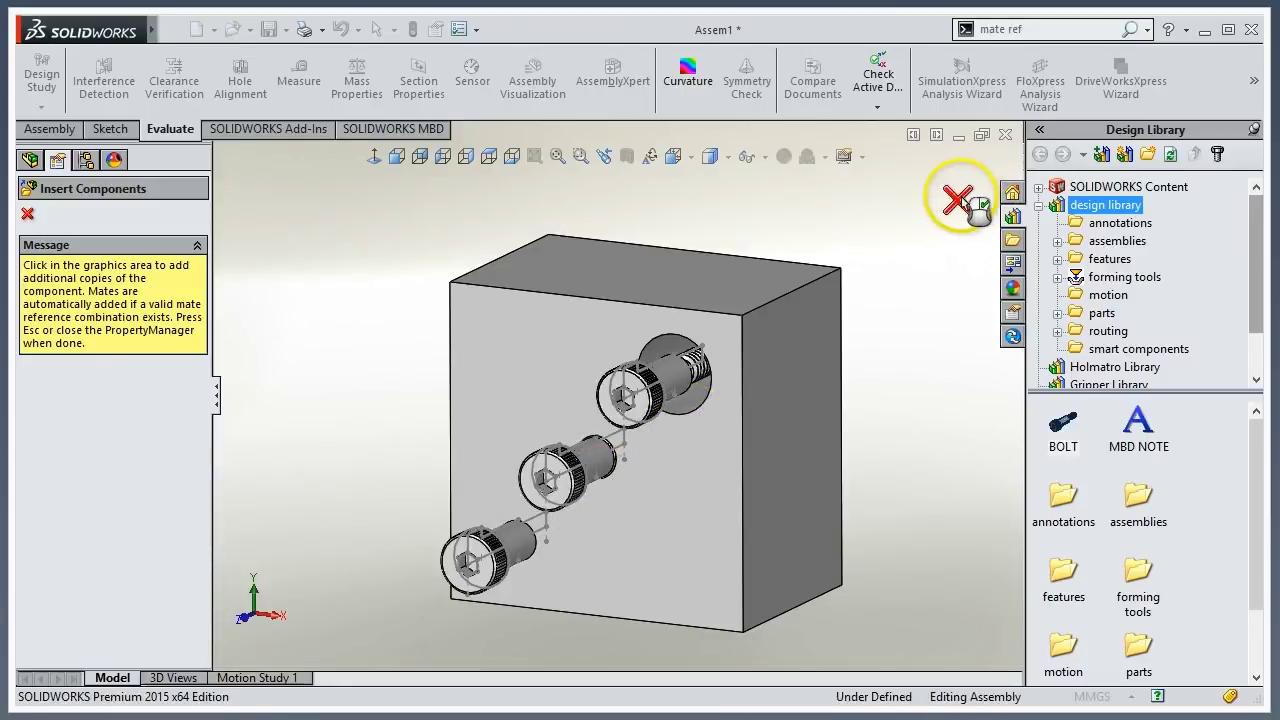
pyautogui.moveTo(871, 449); pyautogui.dragTo(780, 390, button='middle')
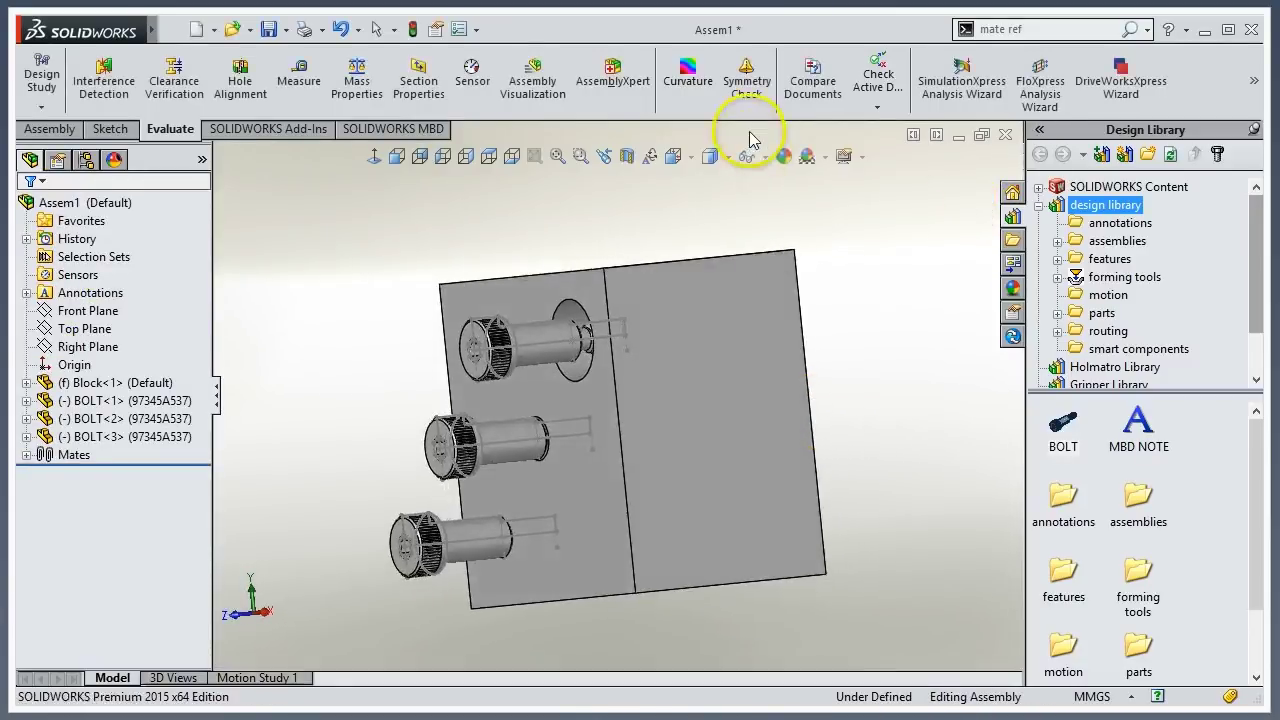
pyautogui.click(748, 157)
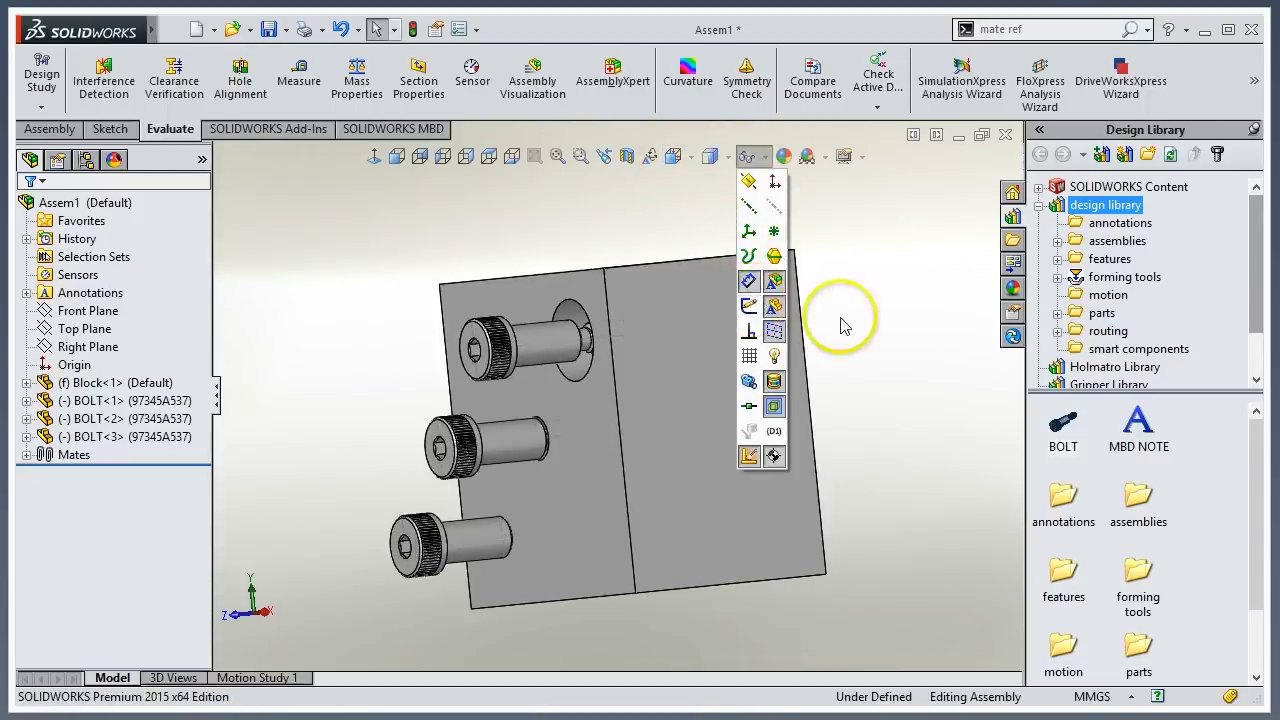
pyautogui.moveTo(539, 373); pyautogui.dragTo(545, 390, button='middle')
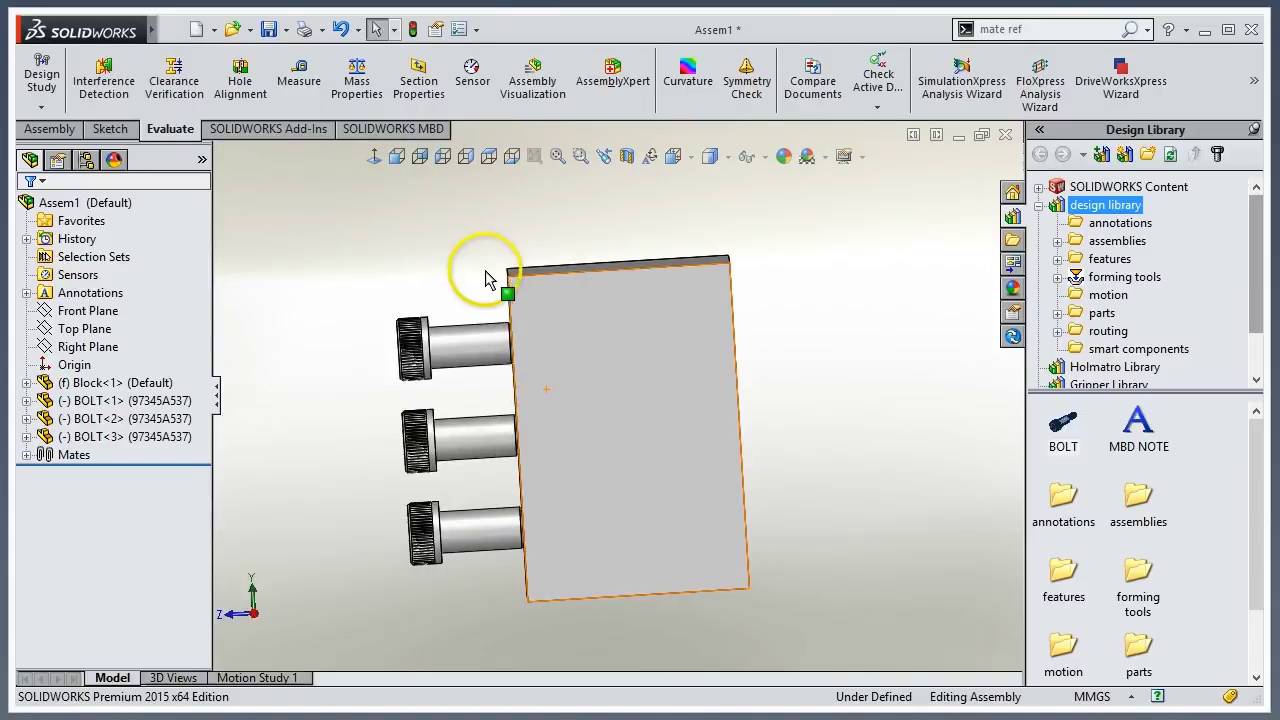
pyautogui.scroll(-5, 510, 330)
pyautogui.click(510, 322)
pyautogui.moveTo(514, 323); pyautogui.dragTo(516, 325, button='middle')
pyautogui.hotkey('ctrl', '7')
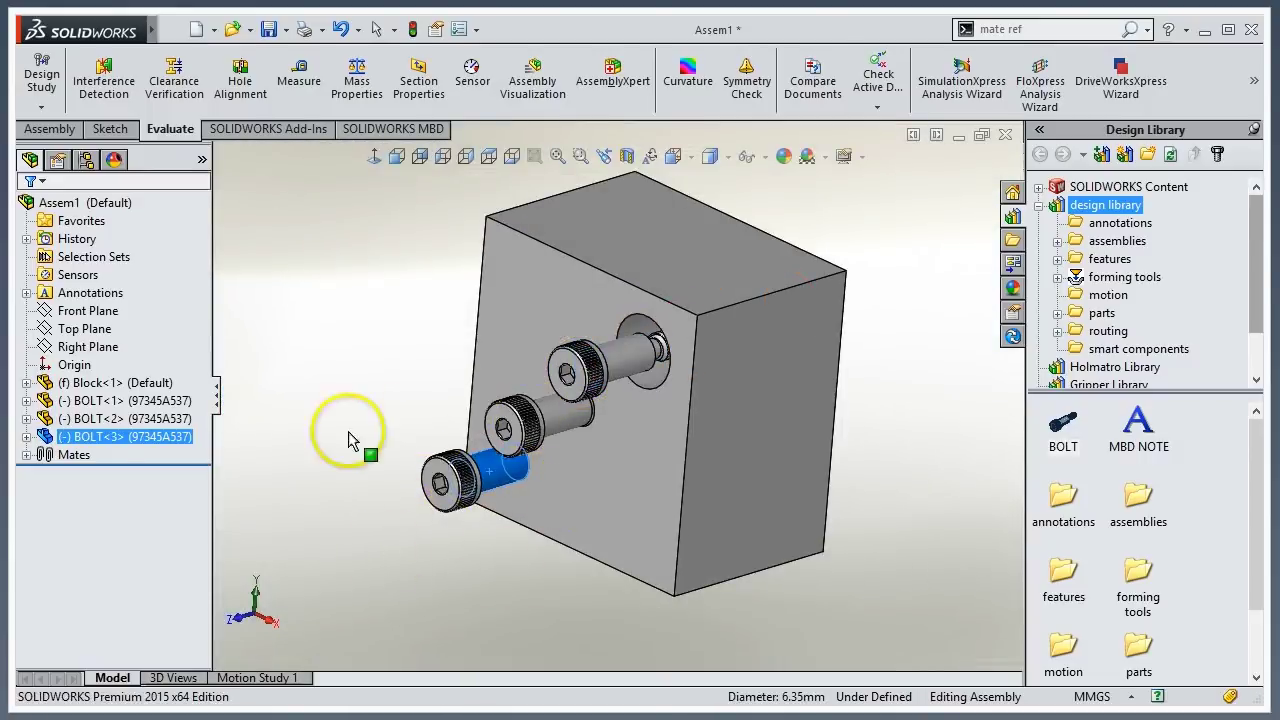
pyautogui.click(510, 472)
# - List the front bolt's mates and edit the Concentric11 mate
pyautogui.rightClick(510, 474)
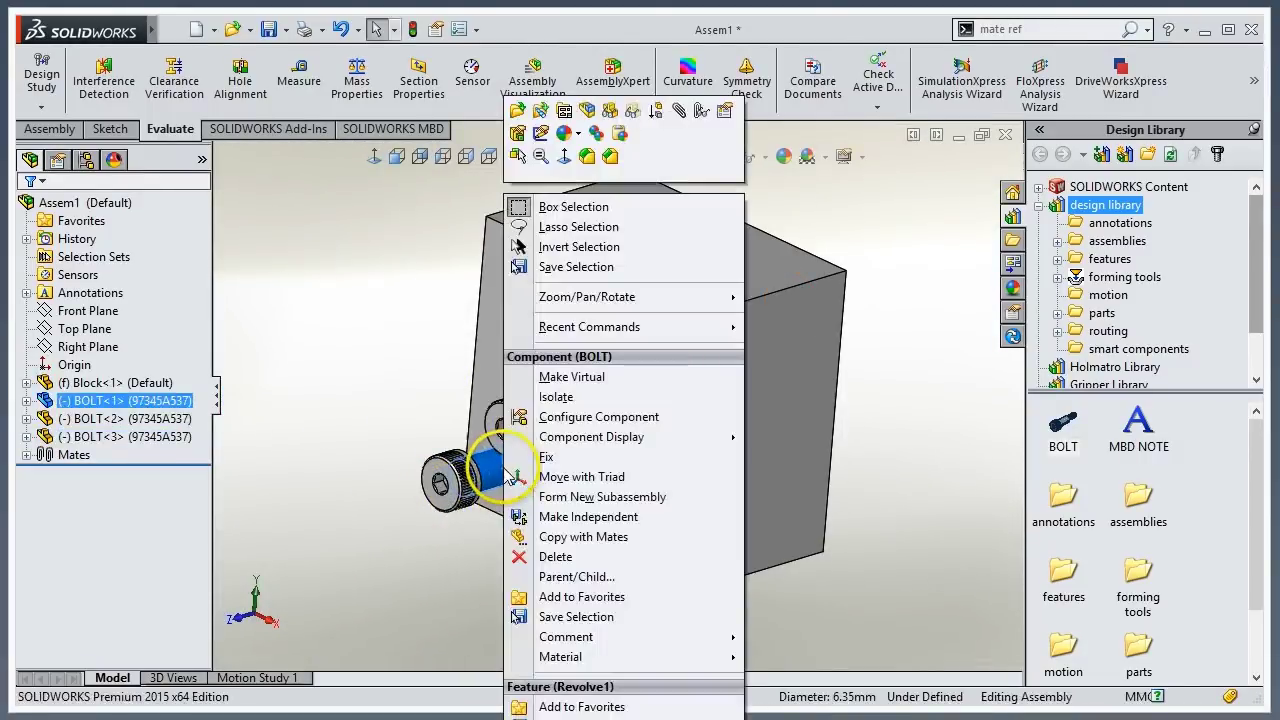
pyautogui.click(700, 113)
pyautogui.click(85, 169)
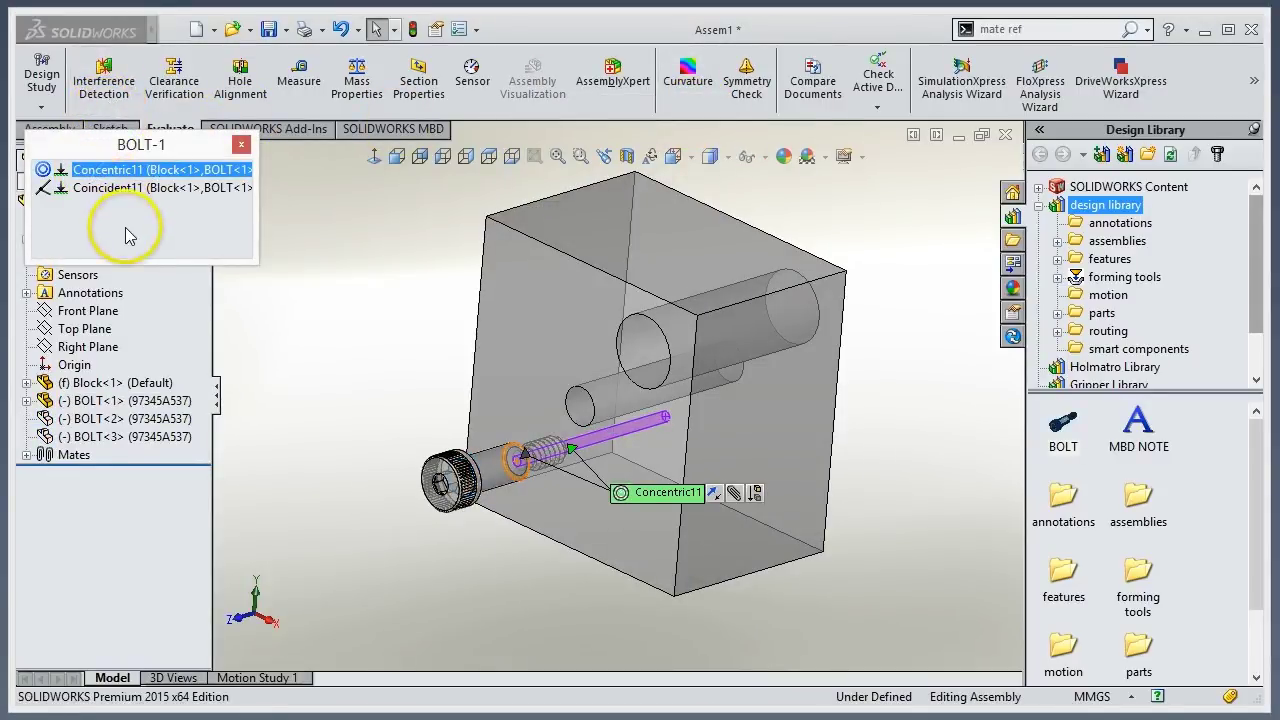
pyautogui.rightClick(129, 170)
pyautogui.click(144, 107)
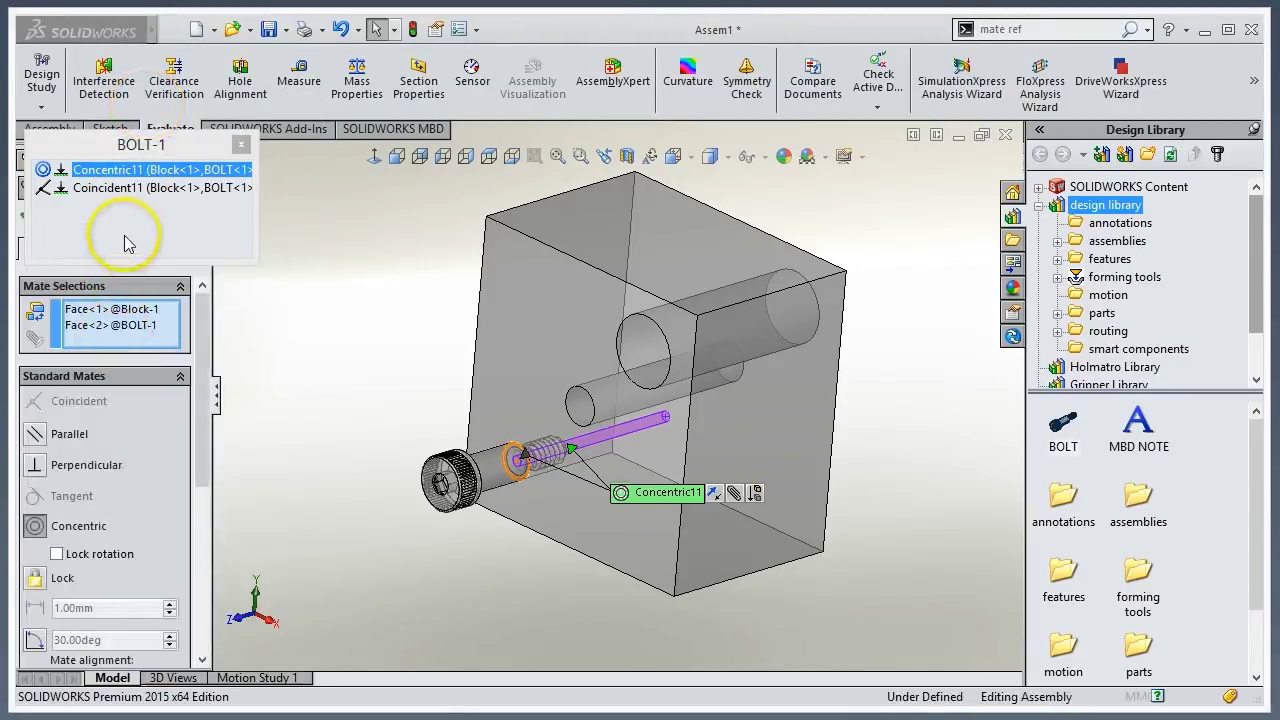
# - Turn on Lock rotation in Concentric11, accept it, and close the mates list
pyautogui.click(57, 554)
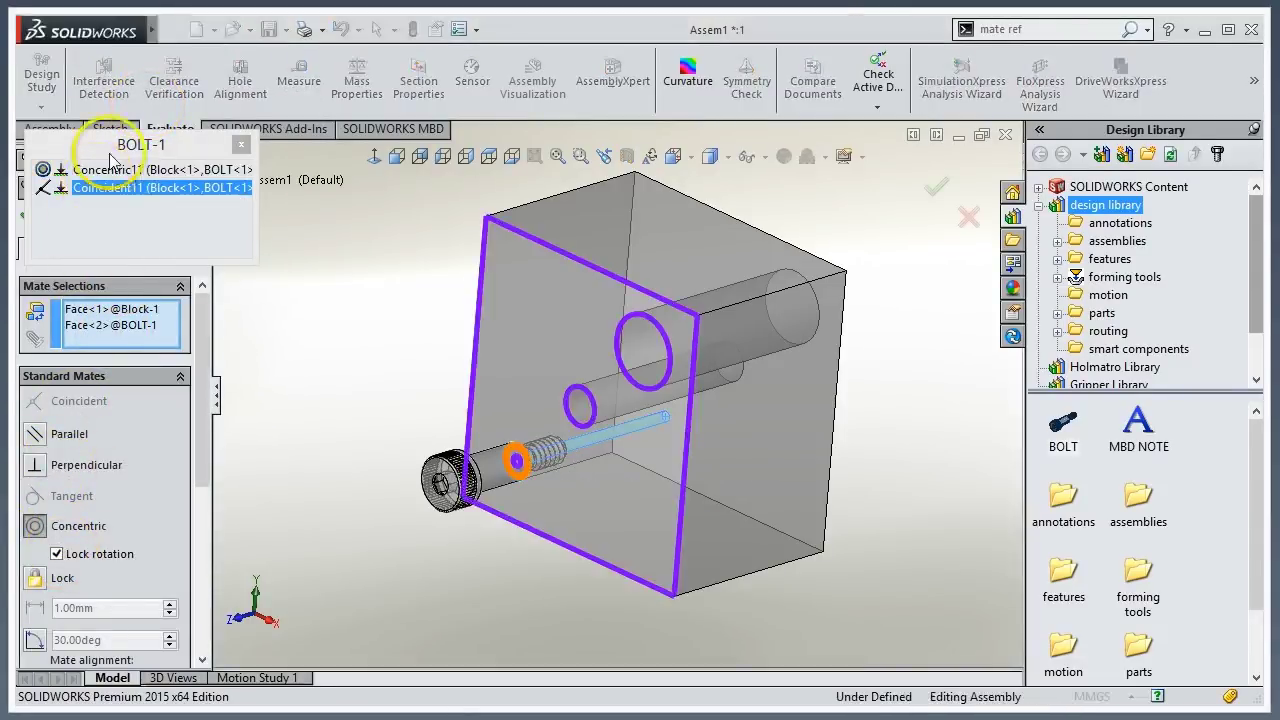
pyautogui.moveTo(141, 144); pyautogui.dragTo(276, 193)
pyautogui.click(28, 213)
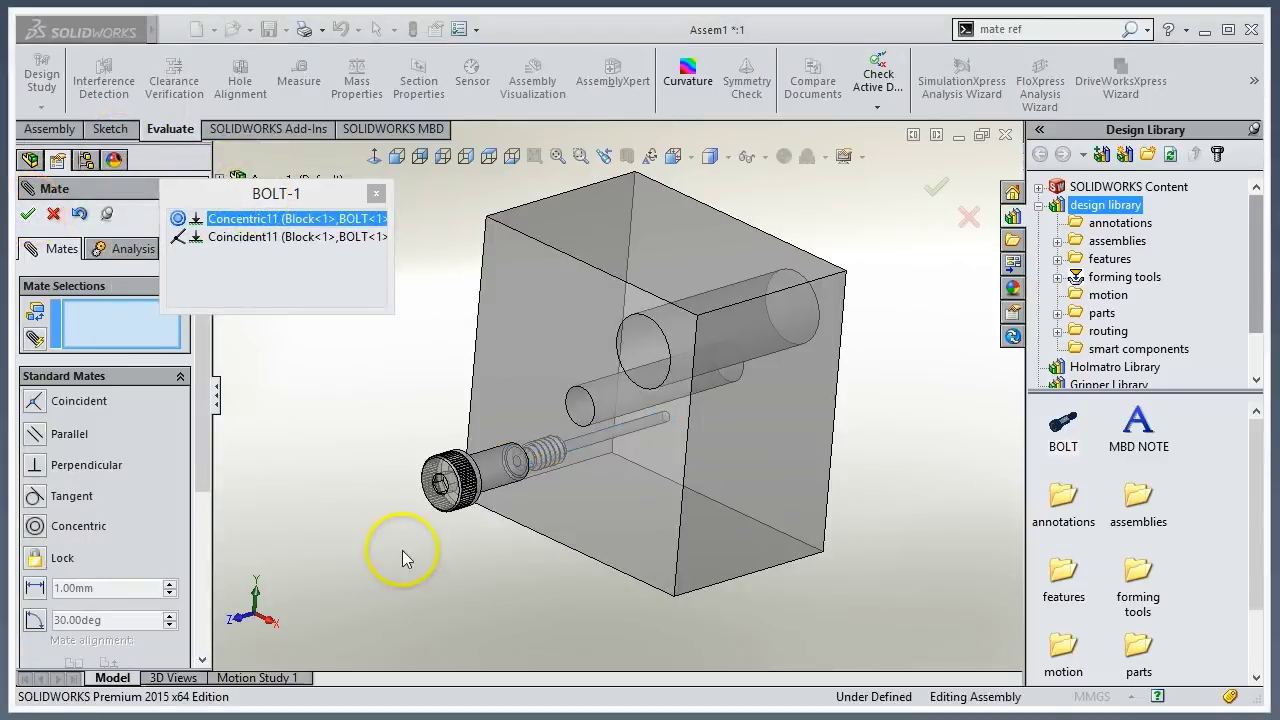
pyautogui.click(28, 213)
pyautogui.click(376, 193)
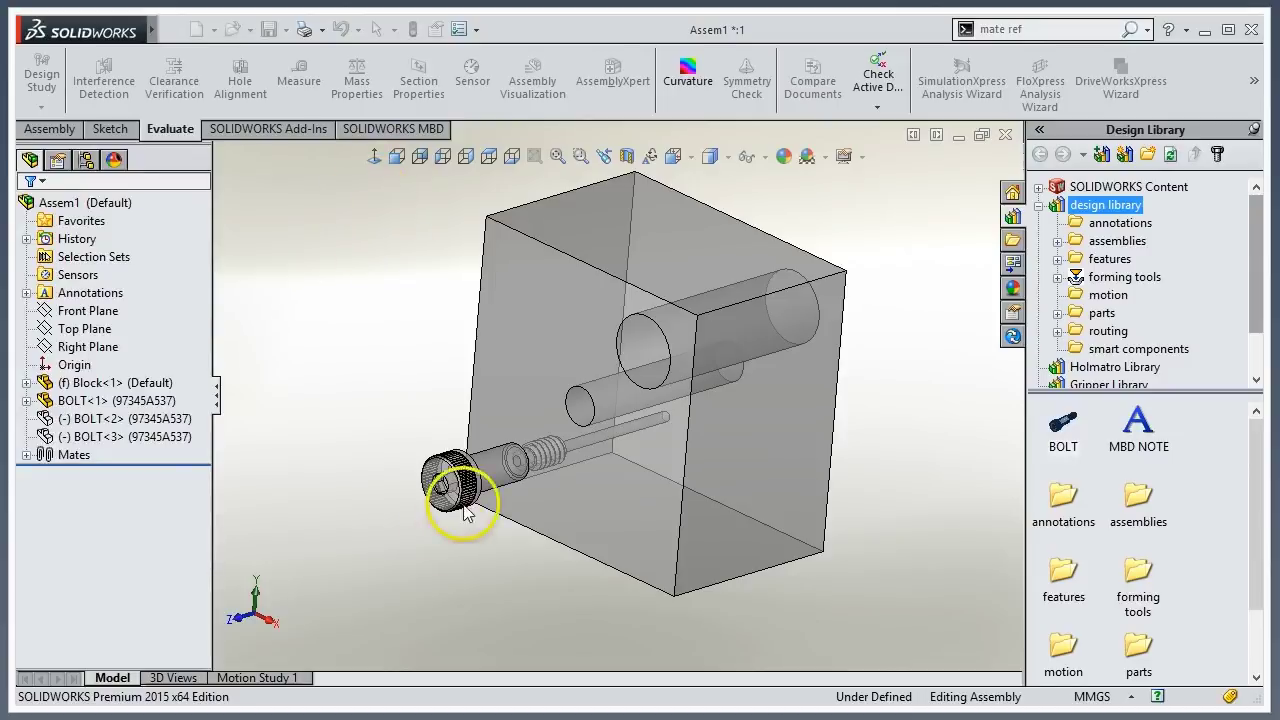
pyautogui.click(445, 506)
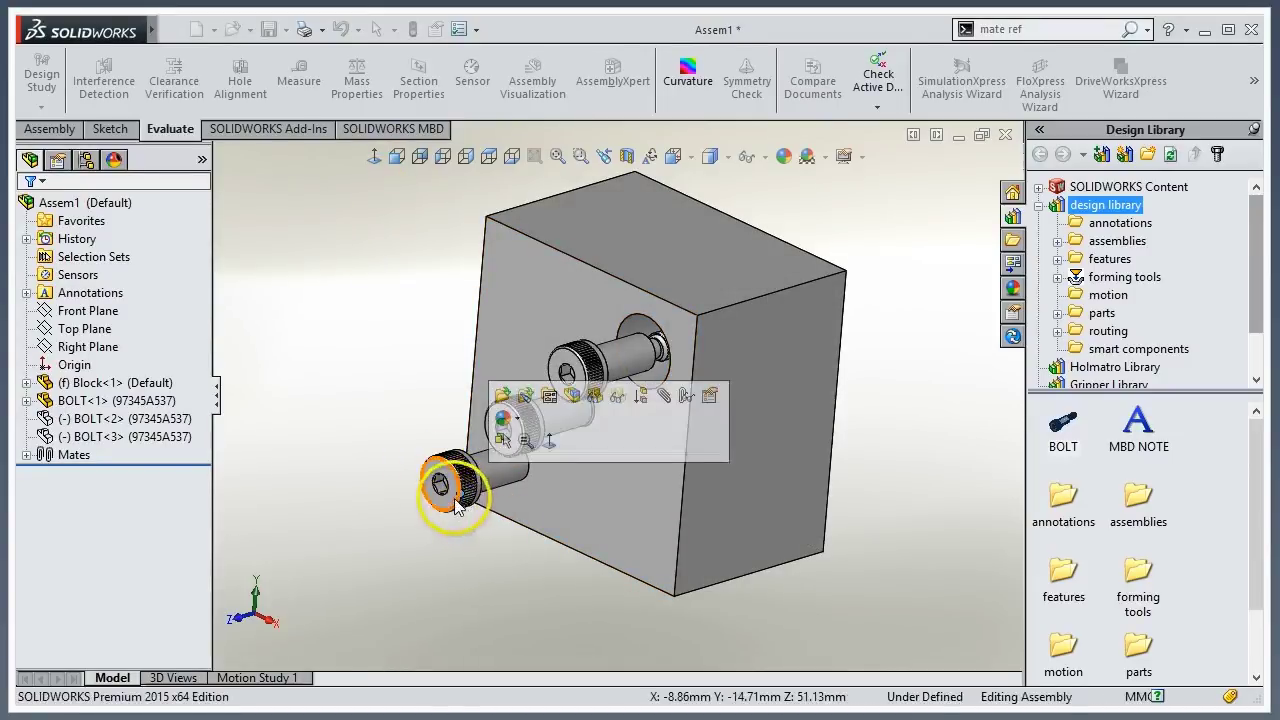
pyautogui.click(356, 545)
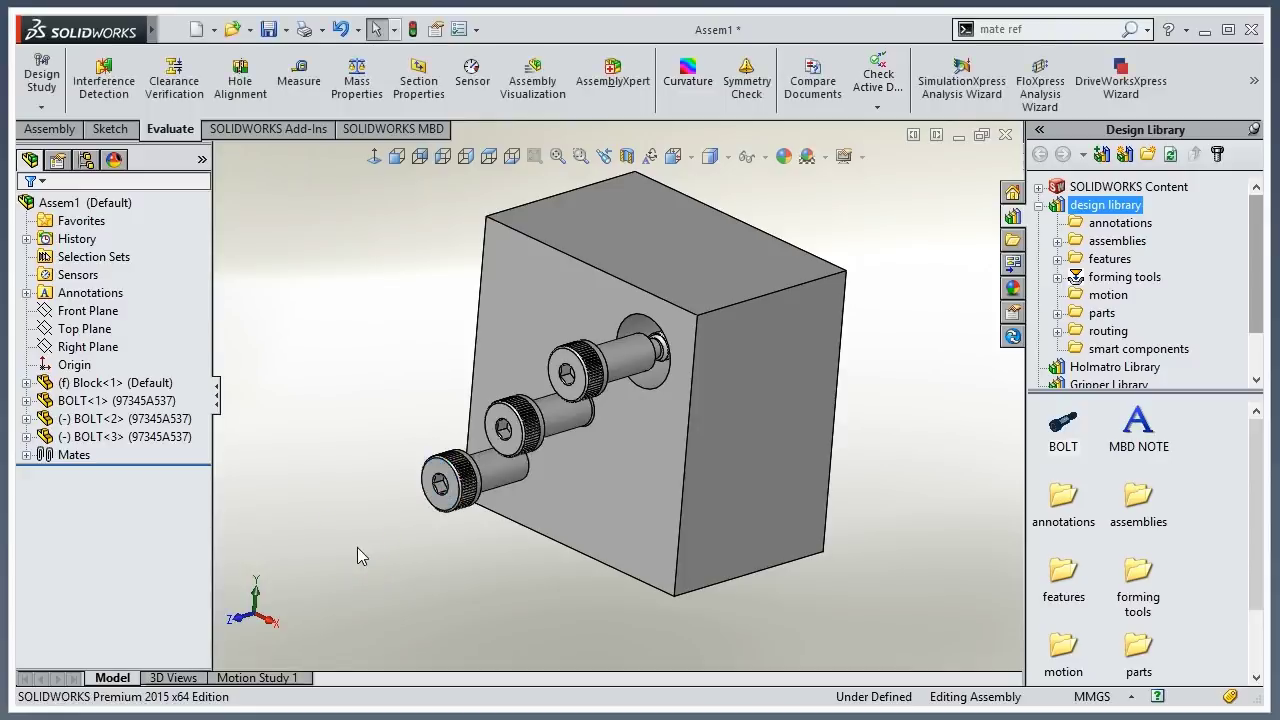